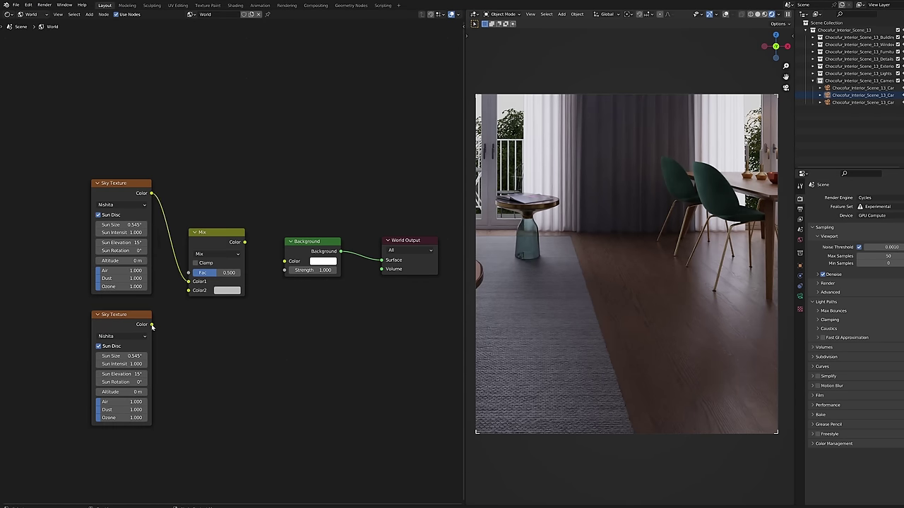
# Feed the mixed Nishita sky colour into Background Color and rotate the sun to -30°.
pyautogui.moveTo(285, 273); pyautogui.dragTo(286, 272)
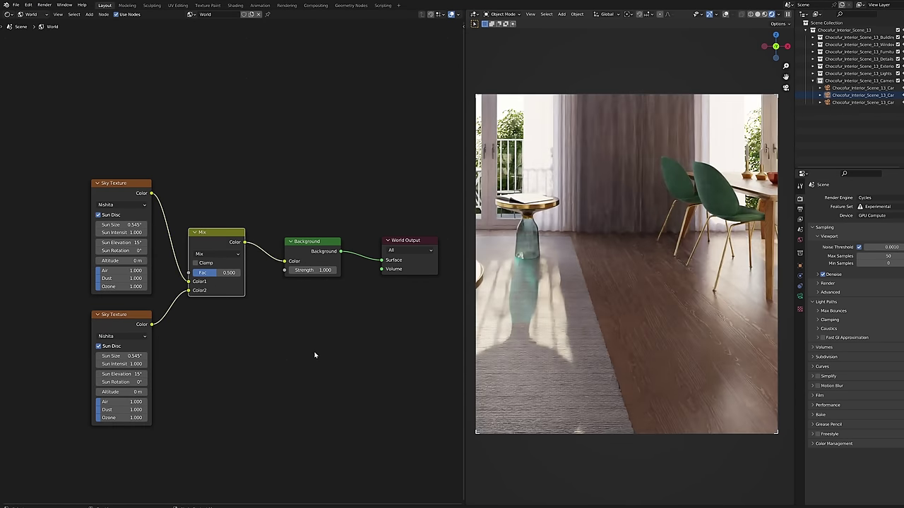
pyautogui.scroll(3, 315, 356)
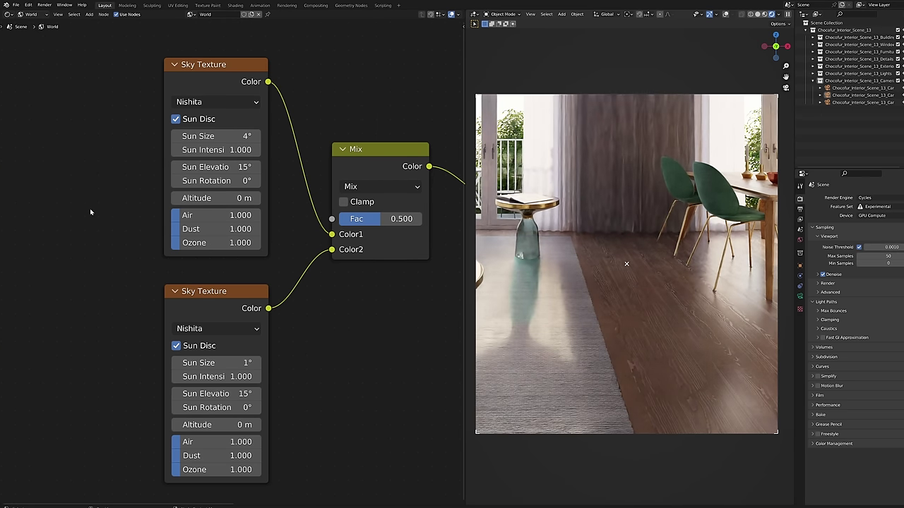
pyautogui.press('Return')
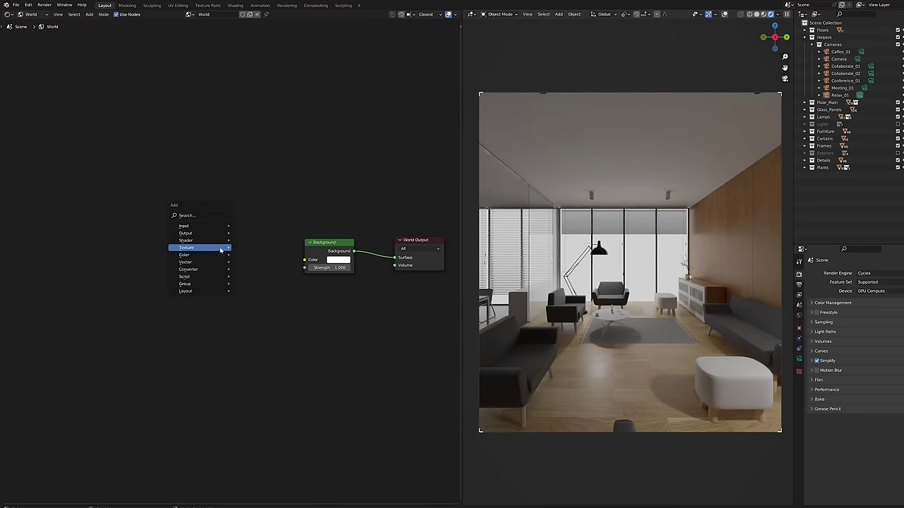
# Add an Environment Texture driven by Texture Coordinate and Mapping nodes, rotated 150° about Z.
pyautogui.click(259, 262)
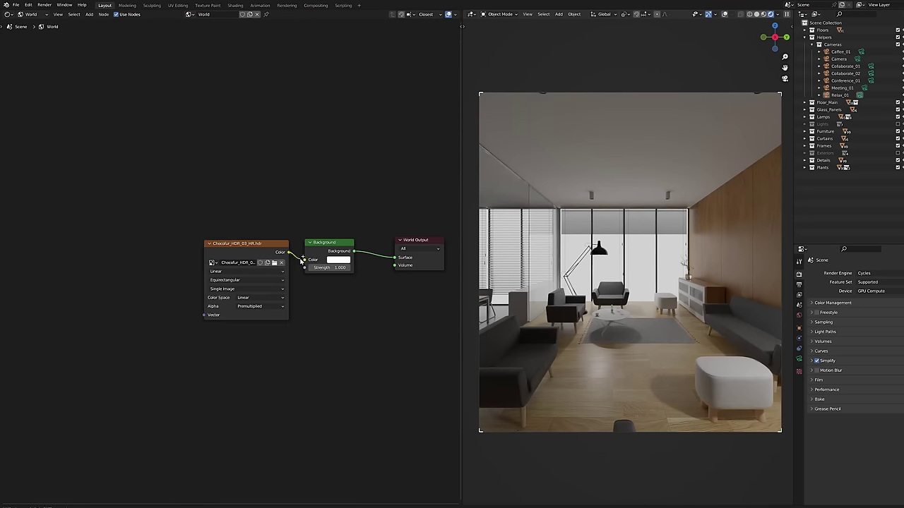
pyautogui.hotkey('shift', 'a')
pyautogui.moveTo(56, 167)
pyautogui.click(151, 274)
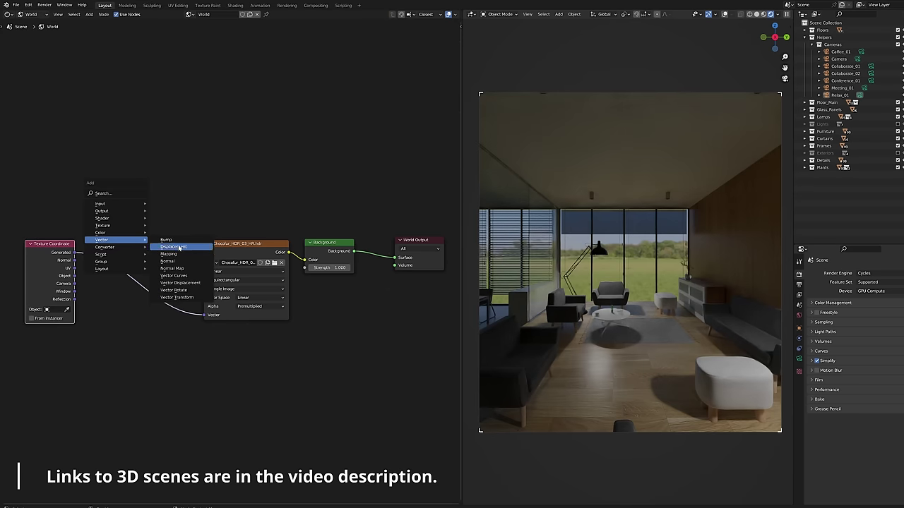
pyautogui.click(169, 254)
pyautogui.press('Return')
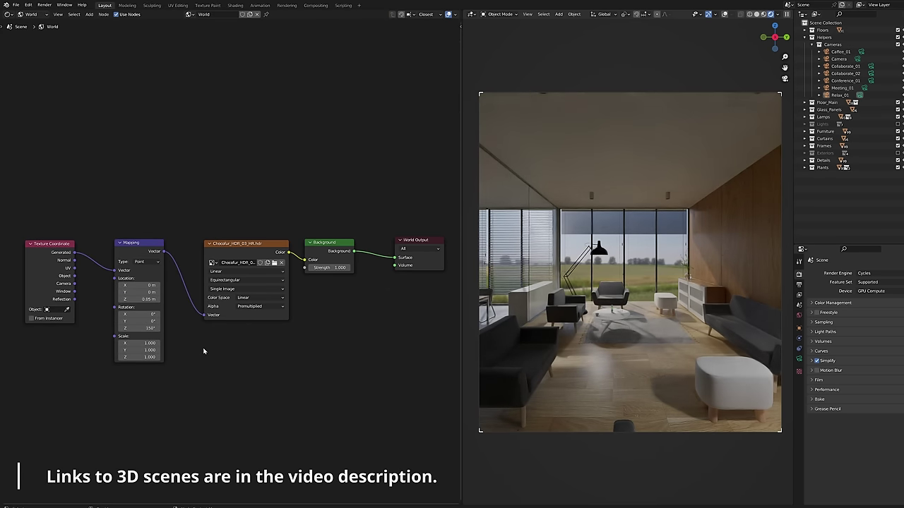
# Duplicate the Background and blend both through a Mix Shader controlled by a Light Path node.
pyautogui.scroll(2, 202, 346)
pyautogui.hotkey('shift', 'd')
pyautogui.click(308, 370)
pyautogui.click(269, 298)
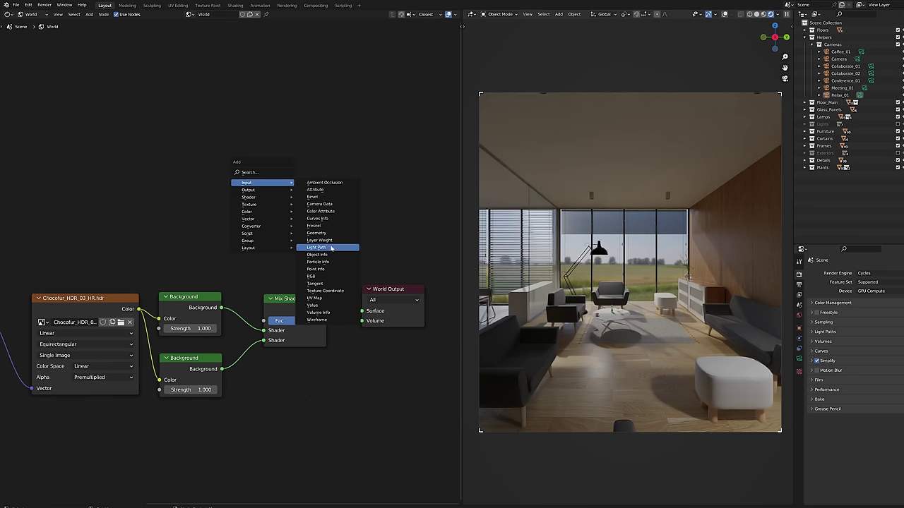
pyautogui.click(331, 248)
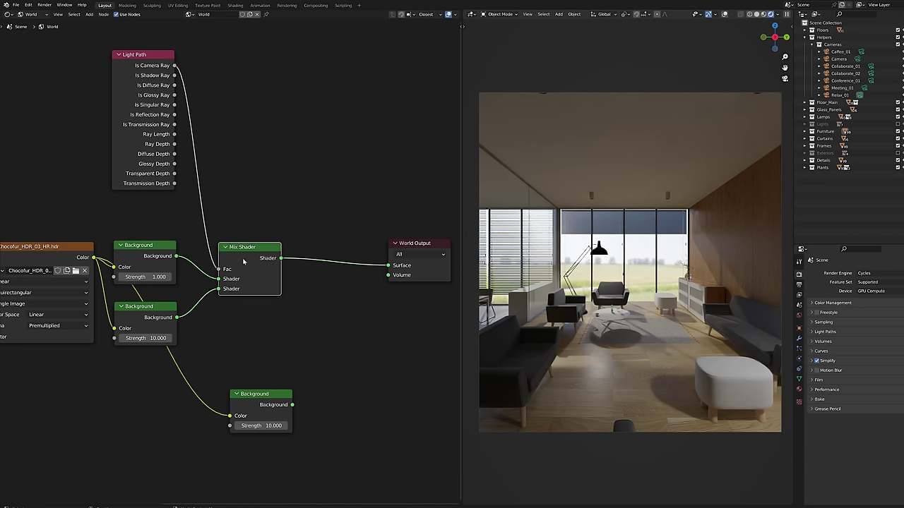
# Insert a second Mix Shader before World Output, fed by the third Background and Is Diffuse Ray.
pyautogui.moveTo(309, 318); pyautogui.dragTo(332, 269)
pyautogui.moveTo(293, 404); pyautogui.dragTo(315, 303)
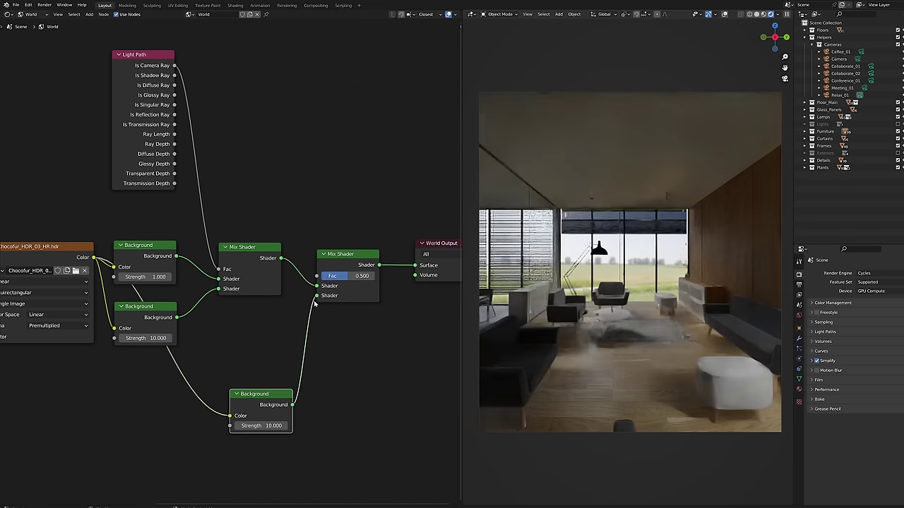
pyautogui.moveTo(175, 85); pyautogui.dragTo(281, 186)
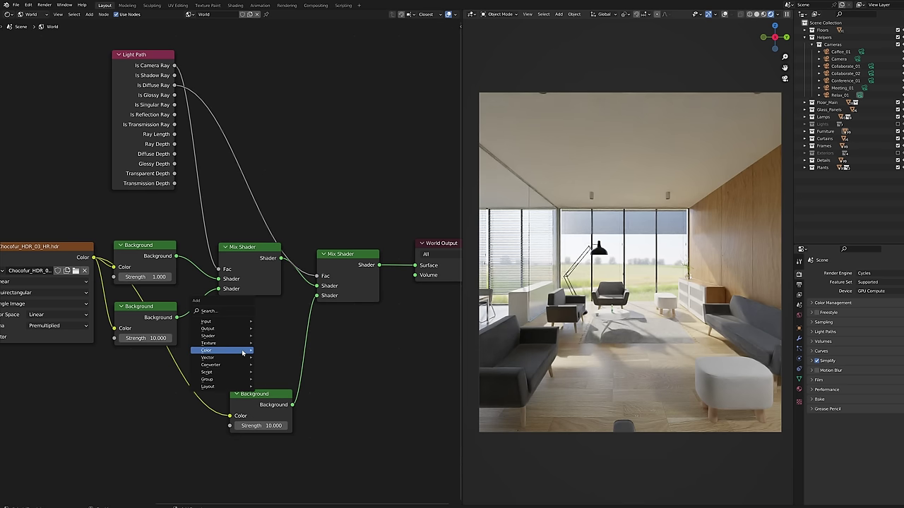
pyautogui.moveTo(243, 351)
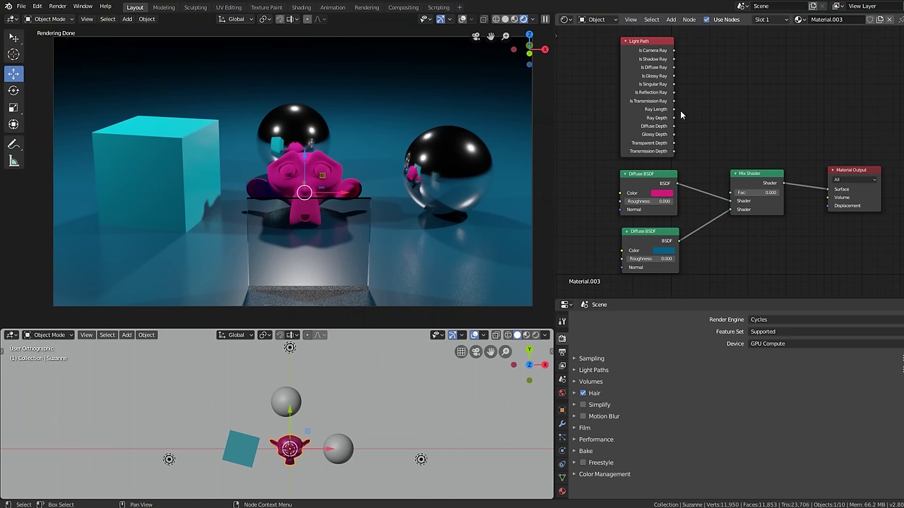
# Add an Add math node to the monkey's material node tree.
pyautogui.hotkey('shift', 'a')
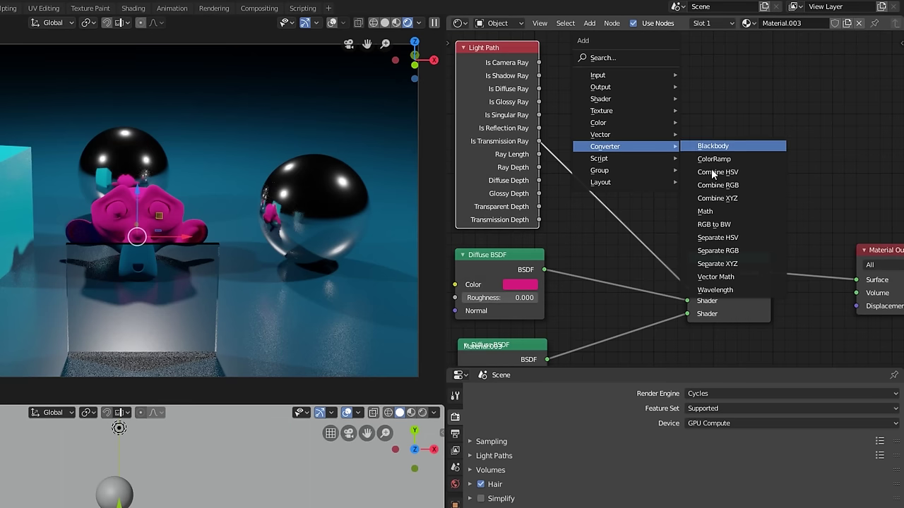
pyautogui.click(704, 211)
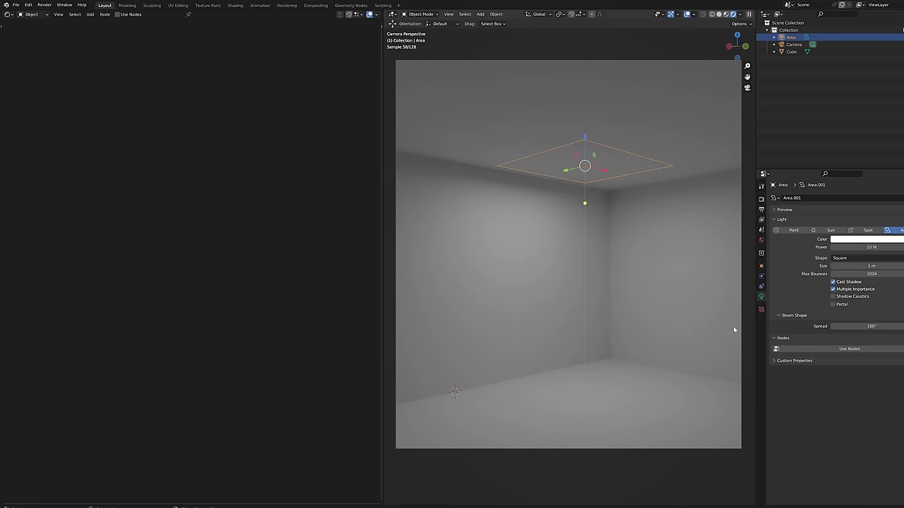
# Enable nodes on the area light, set the Blackbody to 3600 K, then retype the temperature.
pyautogui.click(811, 350)
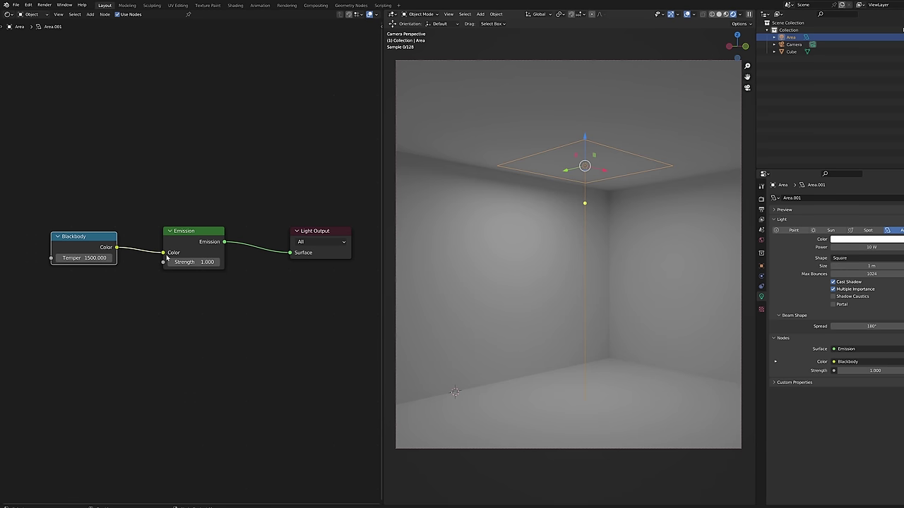
pyautogui.write('3')
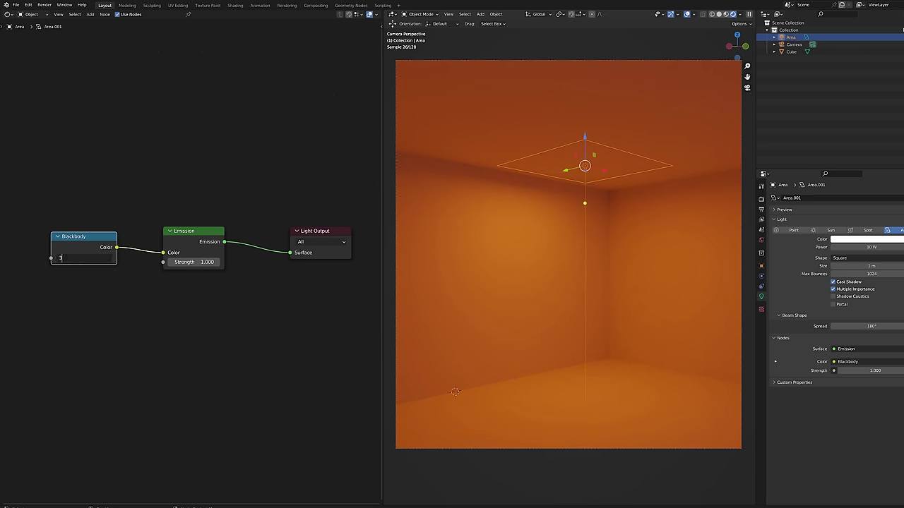
pyautogui.write('600')
pyautogui.press('Return')
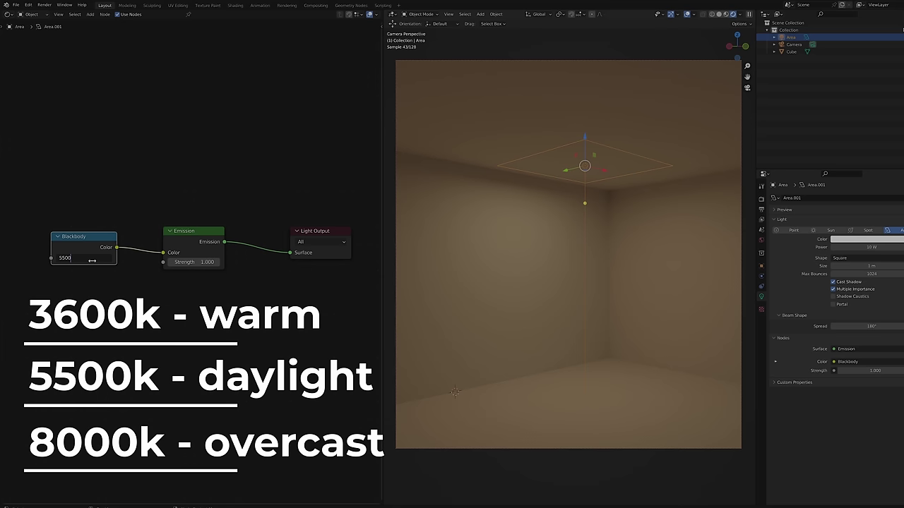
pyautogui.click(91, 259)
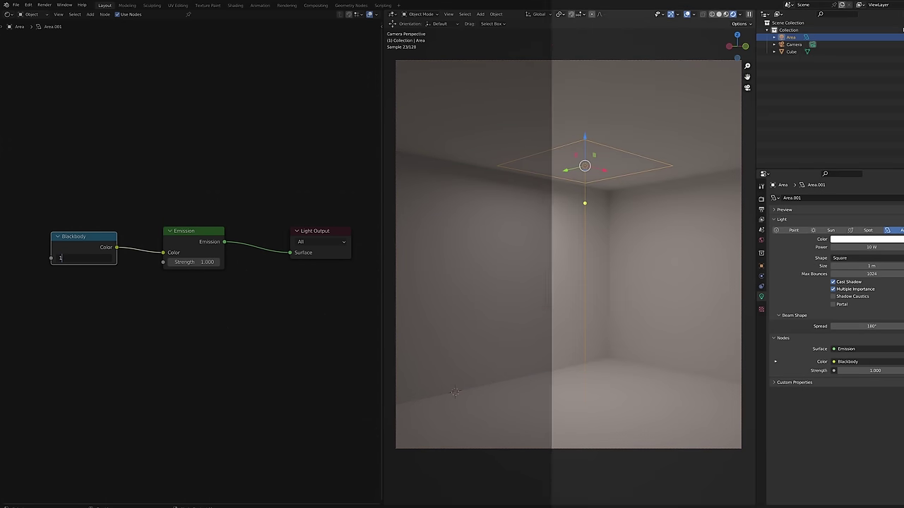
pyautogui.write('100')
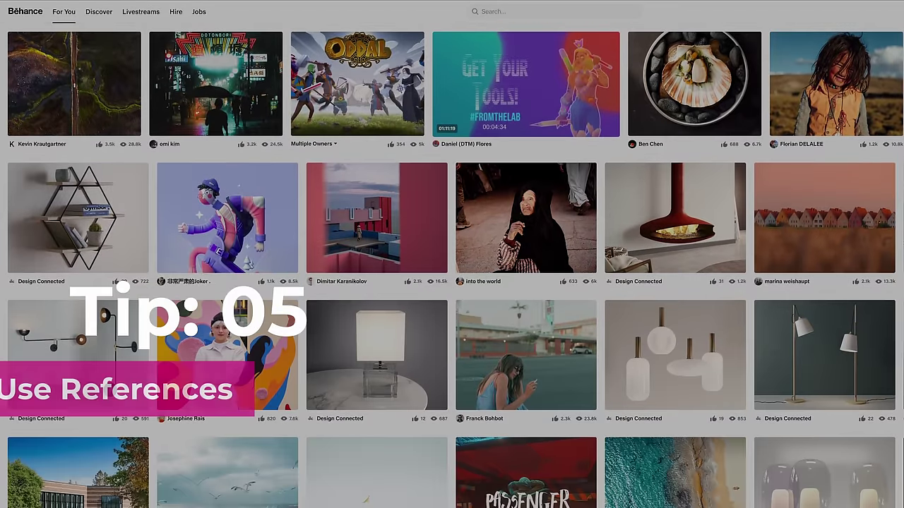
# Scroll down through the Behance For You gallery looking for reference images.
pyautogui.scroll(-5, 452, 265)
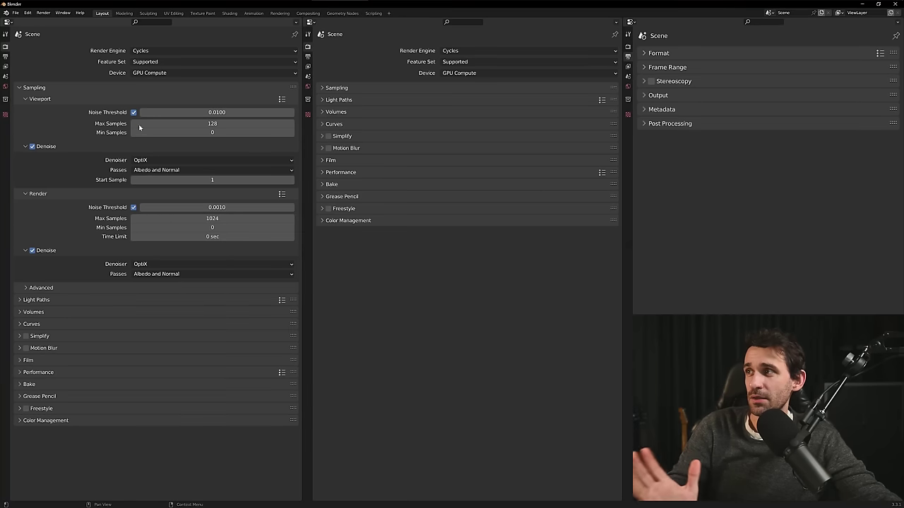
# Expand Light Paths to show 12 total bounces, 9.00 clamping and caustics off.
pyautogui.click(36, 300)
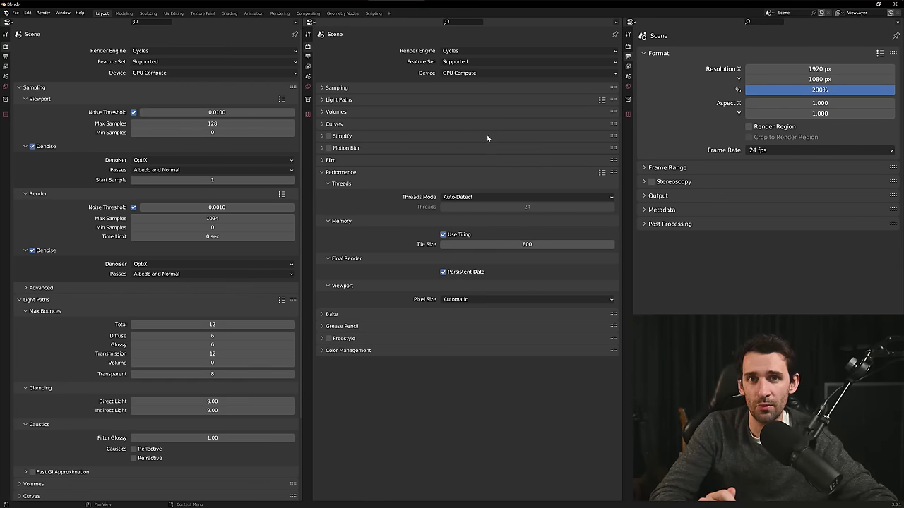
# Switch the Cycles render device to CPU.
pyautogui.click(466, 73)
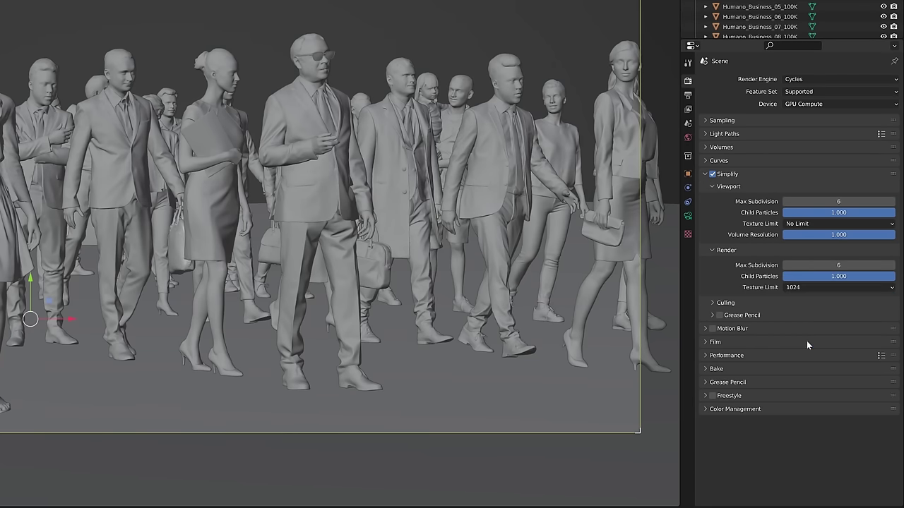
# Start an F12 render of the simplified crowd scene.
pyautogui.press('F12')
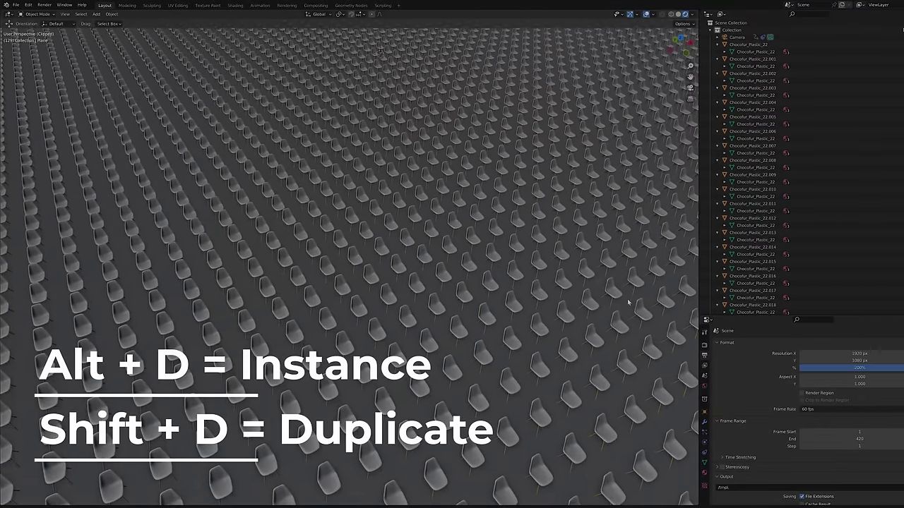
# Zoom and orbit to a higher, wider view of the instanced chair grid.
pyautogui.scroll(8, 628, 303)
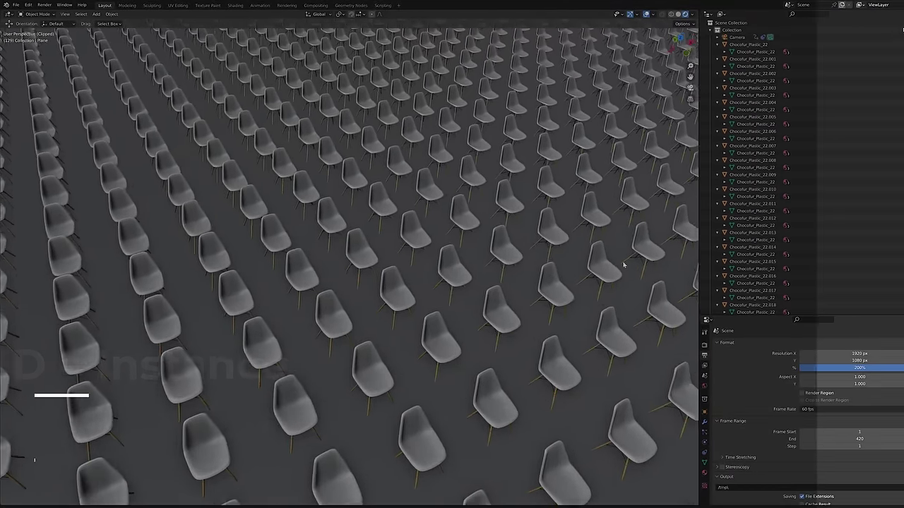
pyautogui.scroll(5, 622, 257)
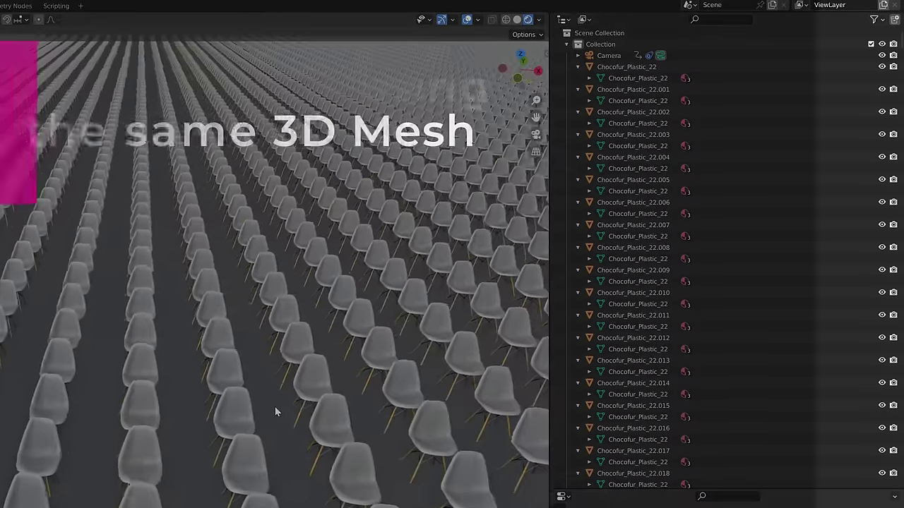
pyautogui.moveTo(275, 406); pyautogui.dragTo(166, 404, button='middle')
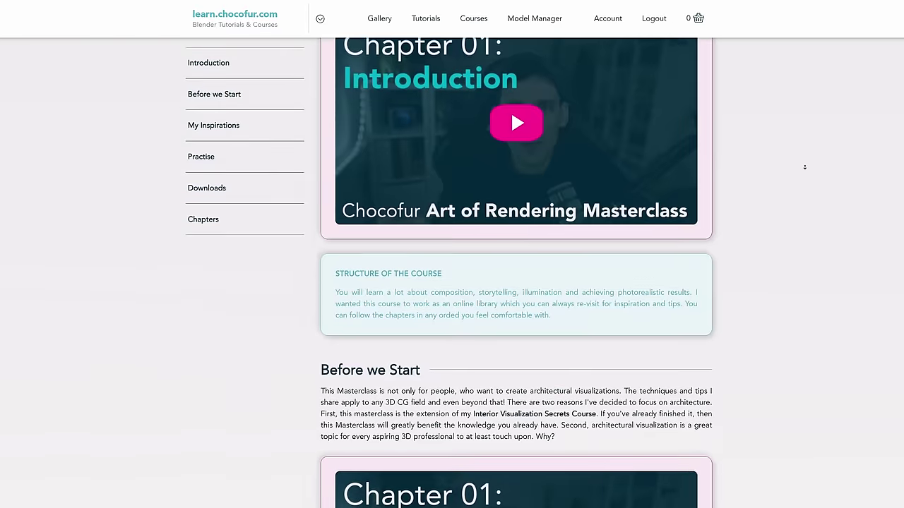
# Scroll down the Chocofur masterclass page to the Before we Start section.
pyautogui.scroll(-3, 805, 168)
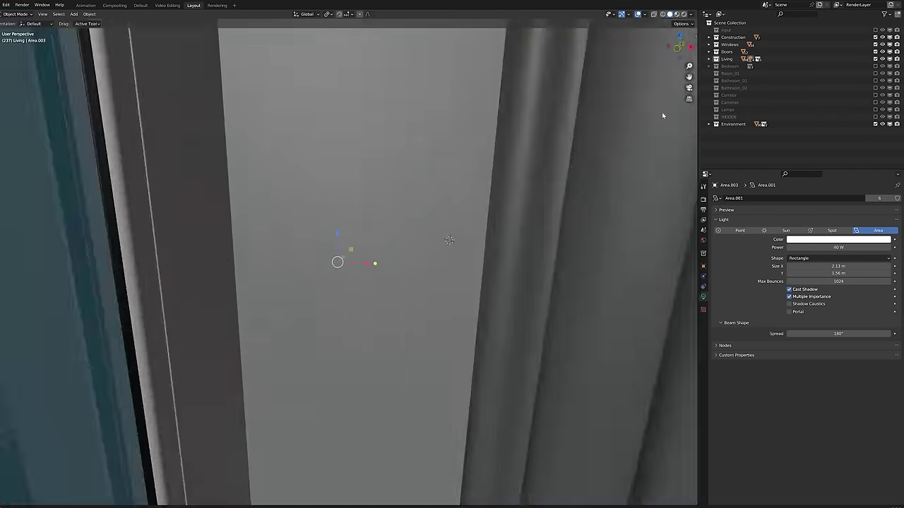
# Narrow the Disk area light's spread to 120° and set another area light's shape to Ellipse.
pyautogui.scroll(-6, 662, 112)
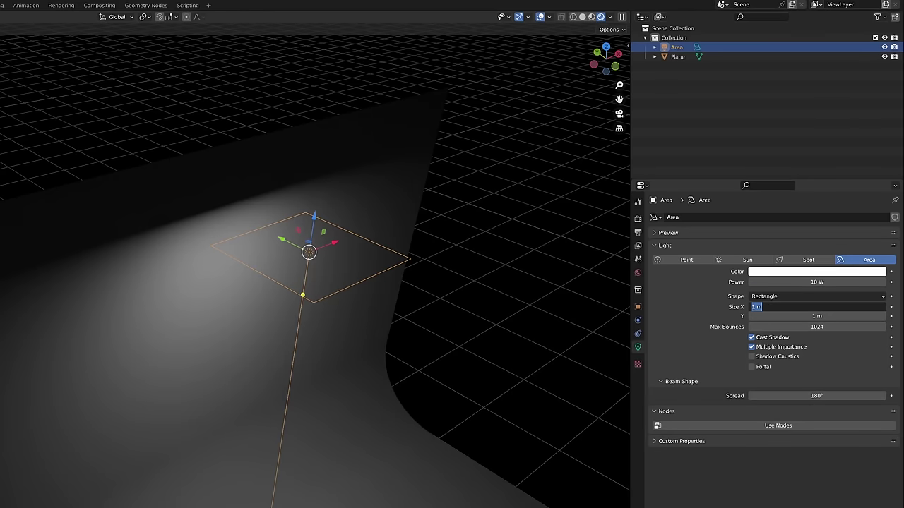
pyautogui.keyDown('ctrl'); pyautogui.scroll(-1, 796, 296); pyautogui.keyUp('ctrl')
pyautogui.moveTo(837, 386); pyautogui.dragTo(814, 385)
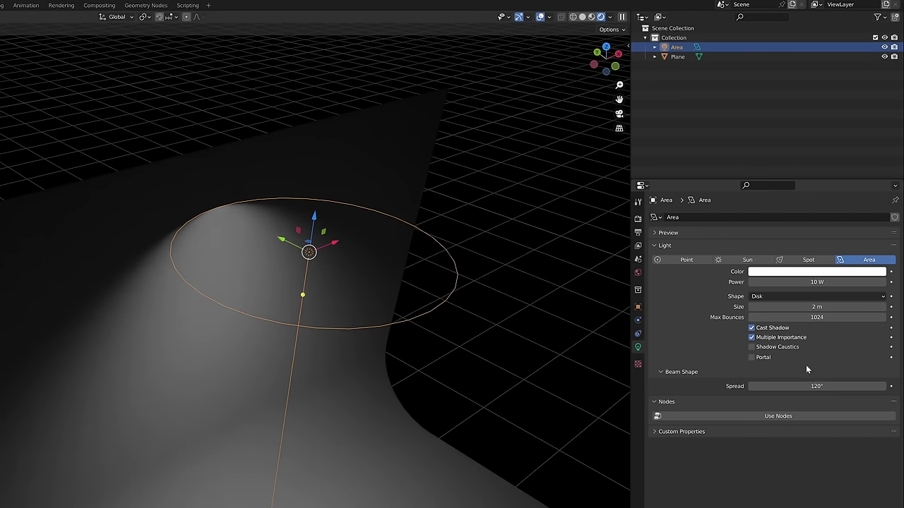
pyautogui.click(795, 340)
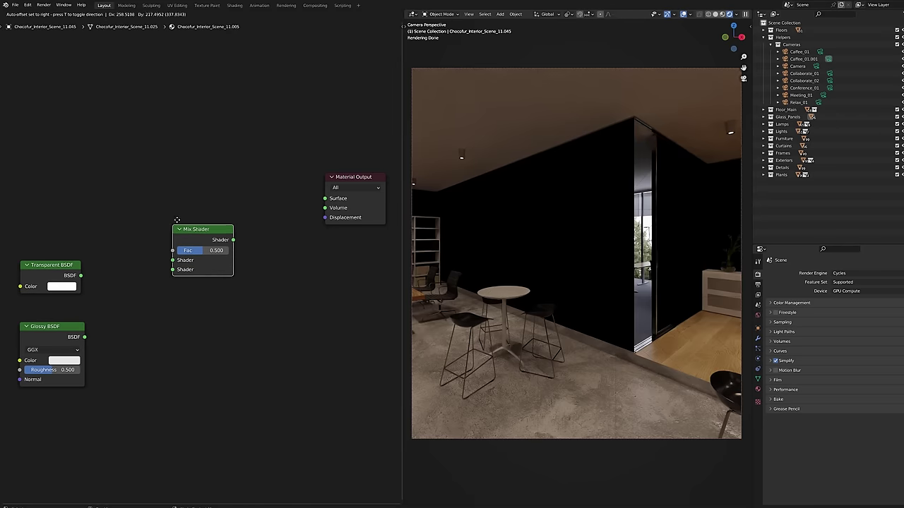
# Link Transparent and Glossy BSDFs into the Mix Shader, with glossy roughness 0.001.
pyautogui.moveTo(223, 221); pyautogui.dragTo(236, 211)
pyautogui.moveTo(84, 337); pyautogui.dragTo(194, 238)
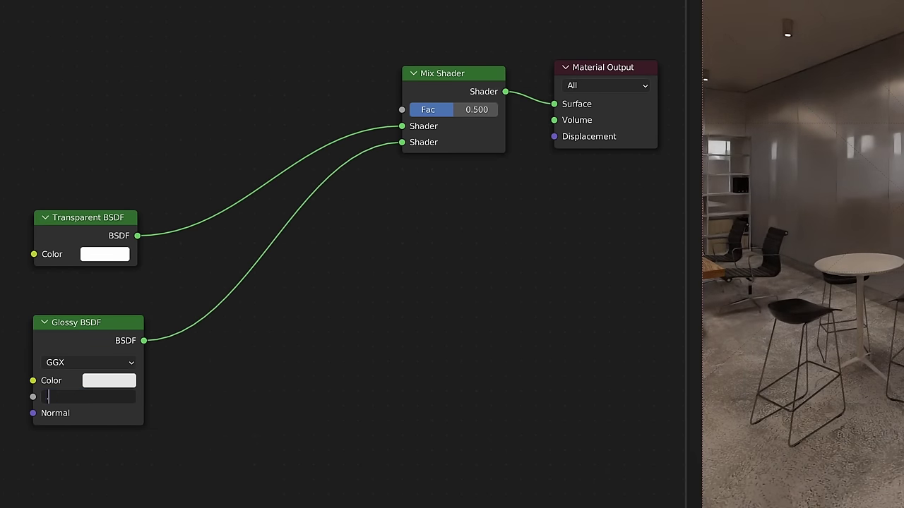
pyautogui.write('1')
pyautogui.press('Return')
# Add a Layer Weight node and drive the mix factor with its Facing output.
pyautogui.hotkey('shift', 'a')
pyautogui.moveTo(250, 328)
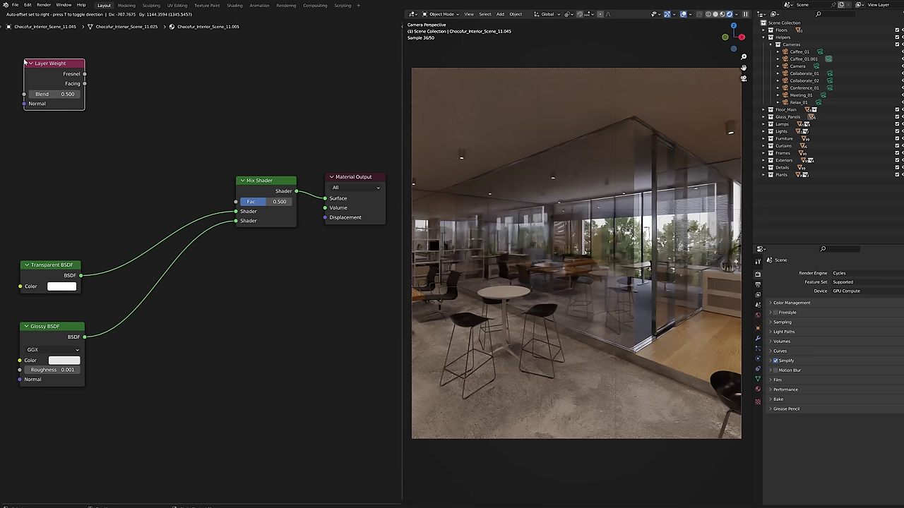
pyautogui.moveTo(235, 203); pyautogui.dragTo(235, 203)
# Insert RGB Curves on the Facing-to-Fac link and bend the curve for a steeper falloff.
pyautogui.hotkey('shift', 'a')
pyautogui.moveTo(215, 339)
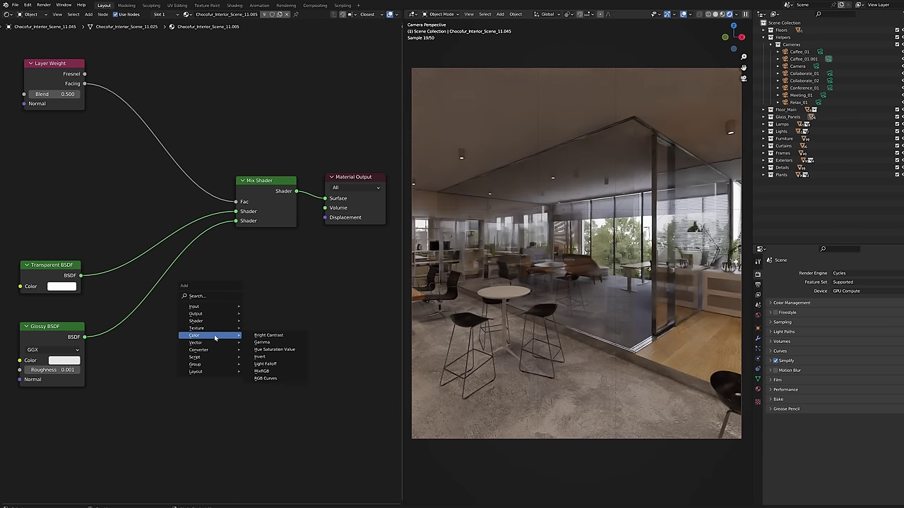
pyautogui.click(266, 379)
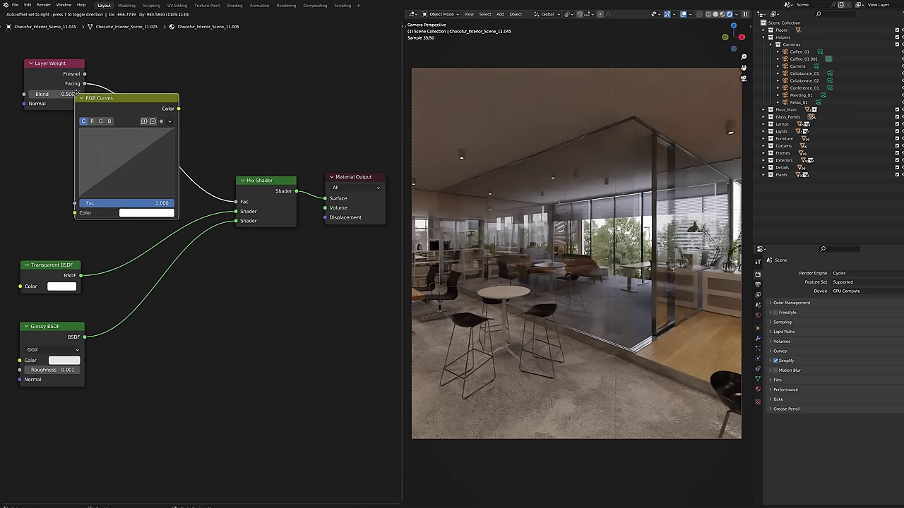
pyautogui.click(134, 144)
pyautogui.moveTo(130, 190); pyautogui.dragTo(170, 171)
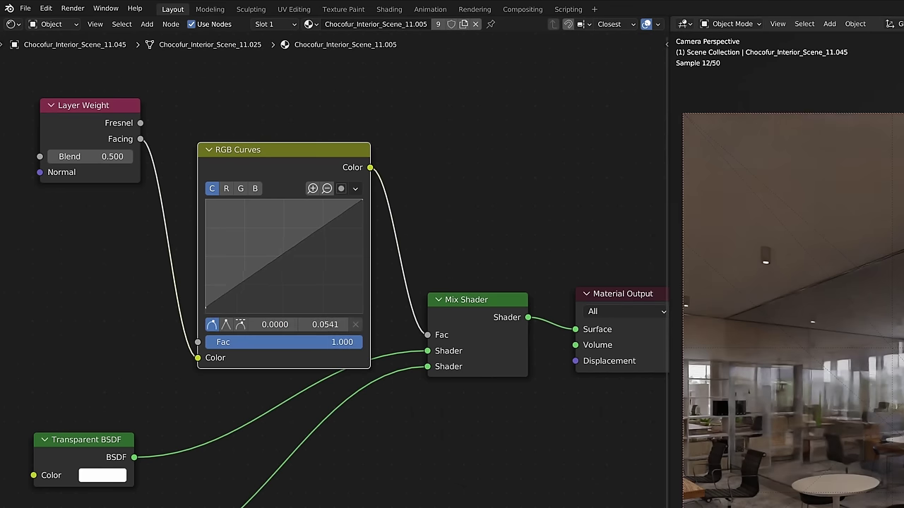
pyautogui.moveTo(283, 284); pyautogui.dragTo(310, 283)
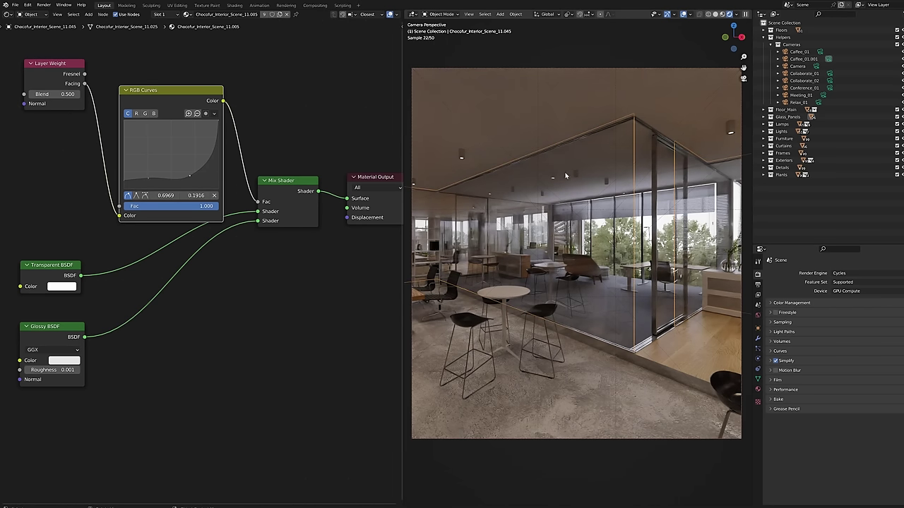
# Disable Diffuse and Transmission ray visibility for the glass object.
pyautogui.click(757, 330)
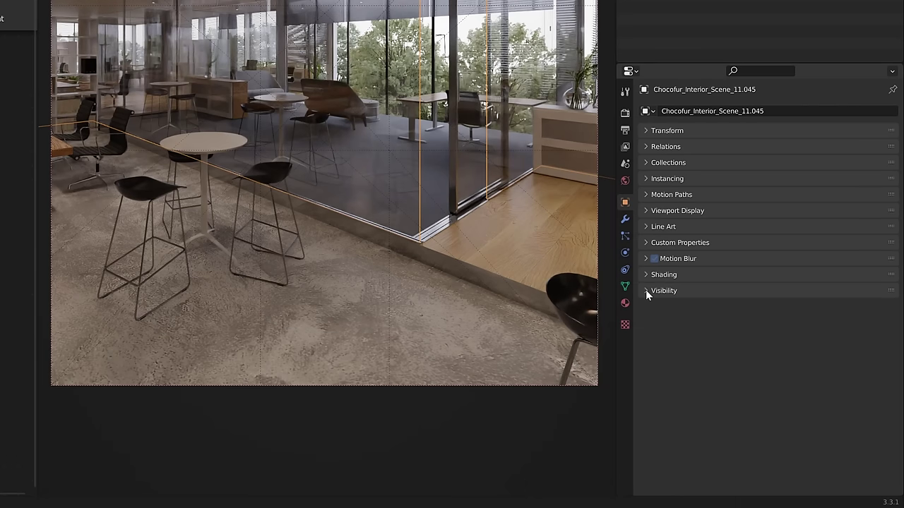
pyautogui.click(773, 381)
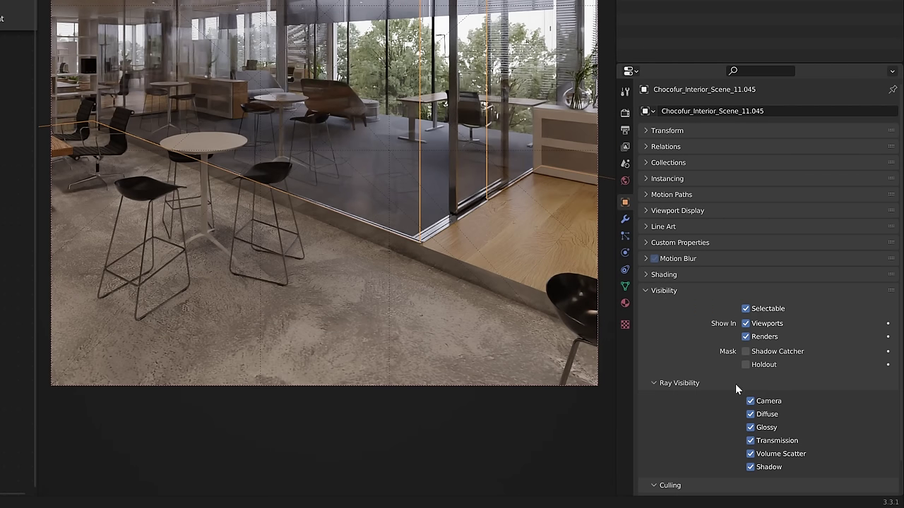
pyautogui.click(749, 415)
pyautogui.click(750, 440)
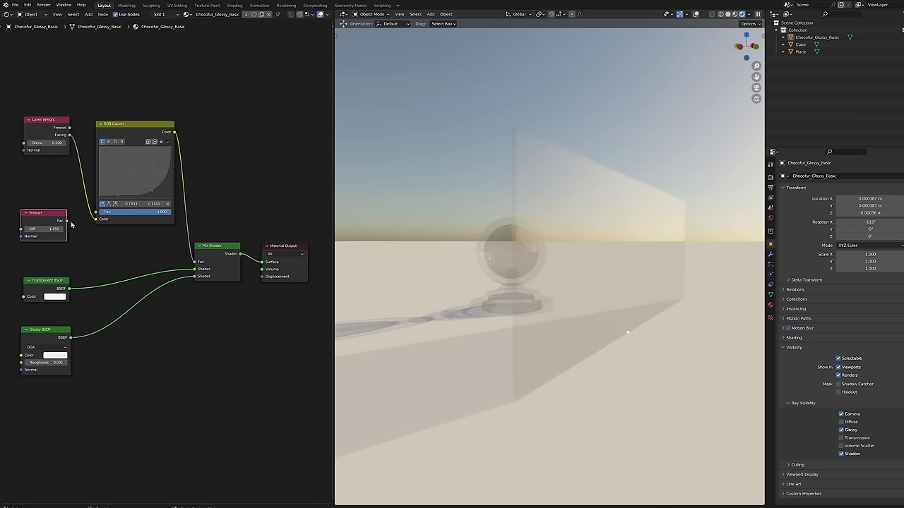
# Drive the glass and red ribbon mix factors with the Fresnel node instead of RGB Curves.
pyautogui.moveTo(172, 259); pyautogui.dragTo(195, 262)
pyautogui.moveTo(610, 287); pyautogui.dragTo(543, 289, button='middle')
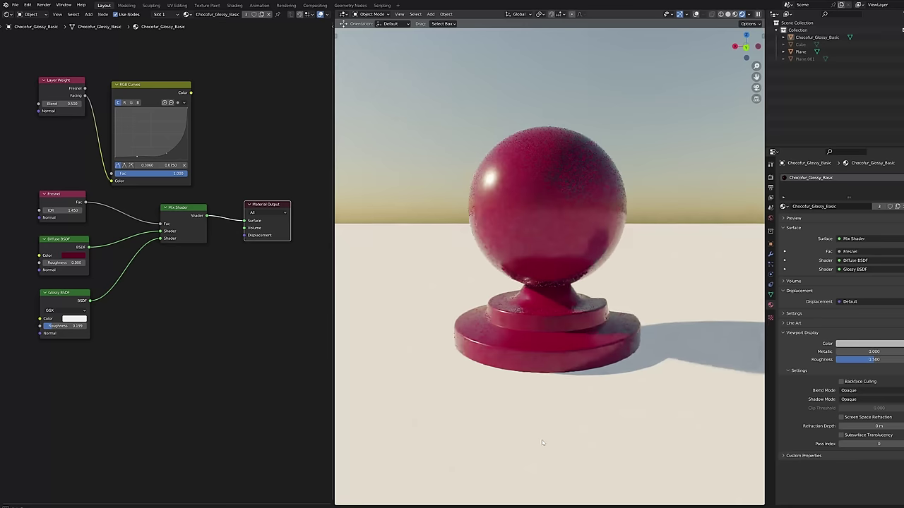
pyautogui.moveTo(540, 444); pyautogui.dragTo(346, 442, button='middle')
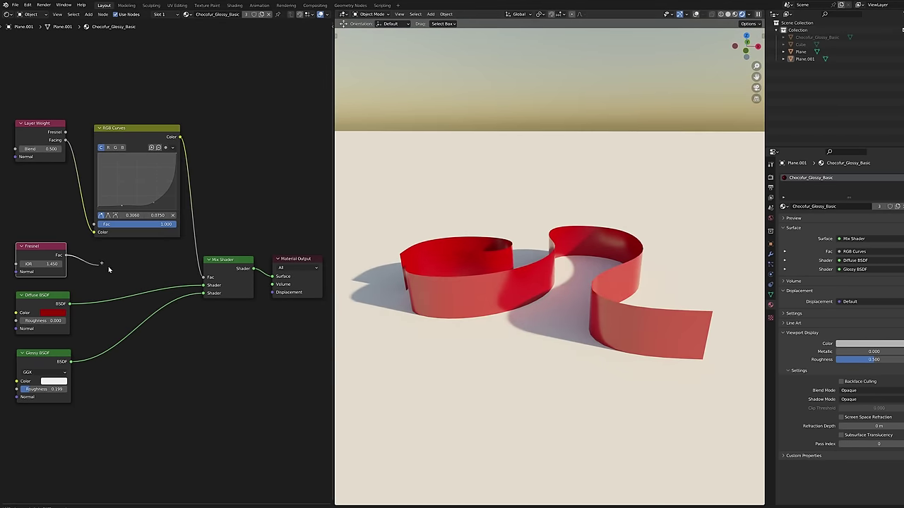
pyautogui.moveTo(204, 280); pyautogui.dragTo(204, 277)
pyautogui.moveTo(684, 171); pyautogui.dragTo(437, 179, button='middle')
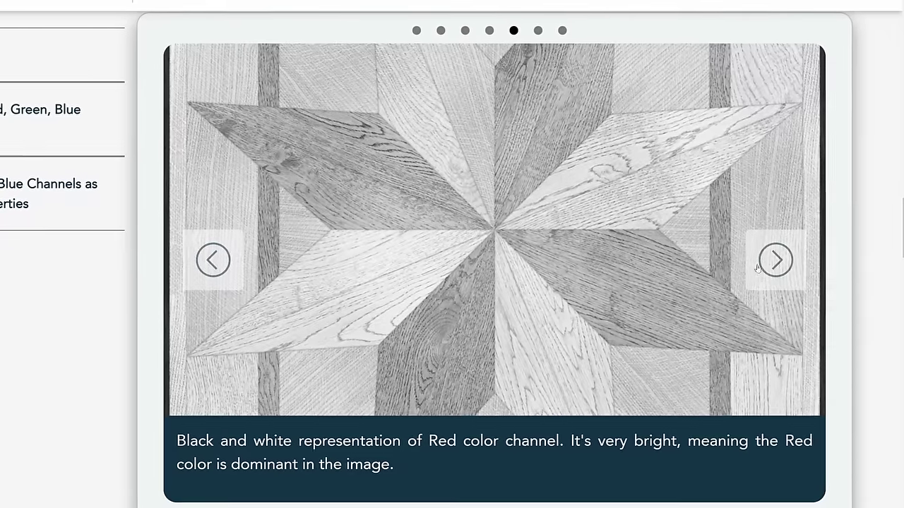
# Advance the colour-channel carousel from Red through Green to the Blue slide.
pyautogui.click(774, 264)
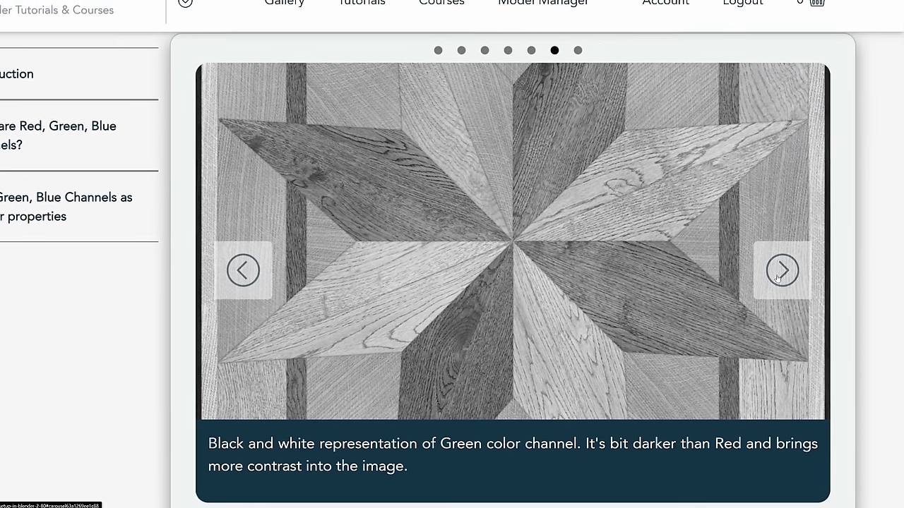
pyautogui.click(778, 276)
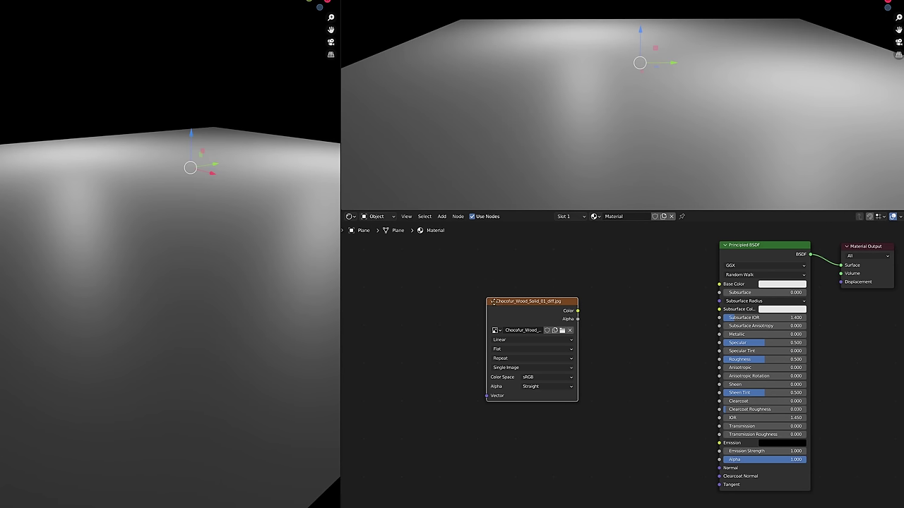
# Separate the wood texture's channels and feed the blue channel into a Bump node's height.
pyautogui.moveTo(492, 301); pyautogui.dragTo(366, 259)
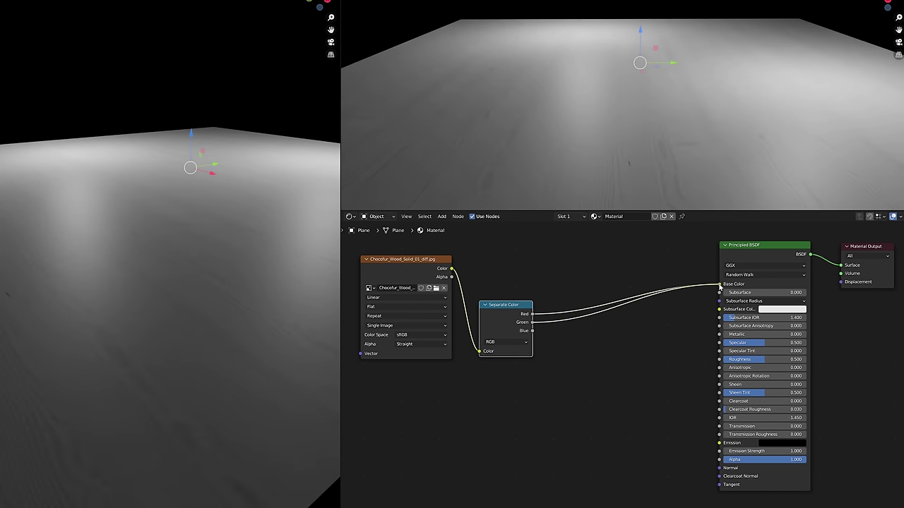
pyautogui.moveTo(720, 286); pyautogui.dragTo(596, 333)
pyautogui.hotkey('shift', 'a')
pyautogui.moveTo(597, 334)
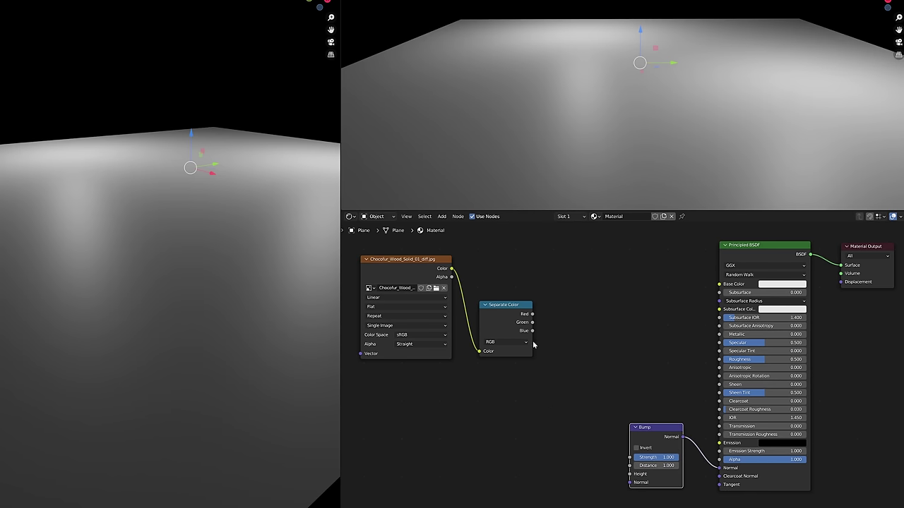
pyautogui.moveTo(632, 477); pyautogui.dragTo(630, 474)
# Set grey base colour, roughness 0.112, bump strength 0.1 and bump distance 0.05.
pyautogui.click(781, 284)
pyautogui.moveTo(833, 176); pyautogui.dragTo(834, 212)
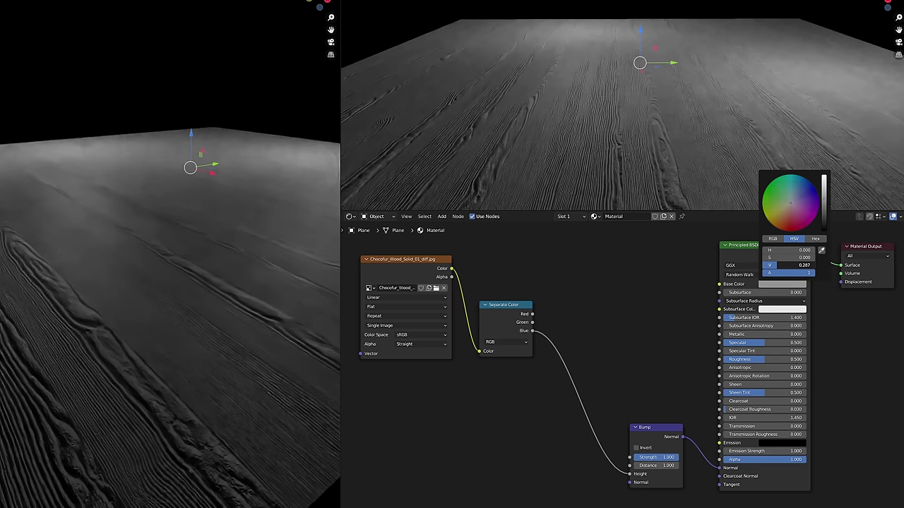
pyautogui.moveTo(766, 359); pyautogui.dragTo(734, 362)
pyautogui.write('0.1')
pyautogui.press('Return')
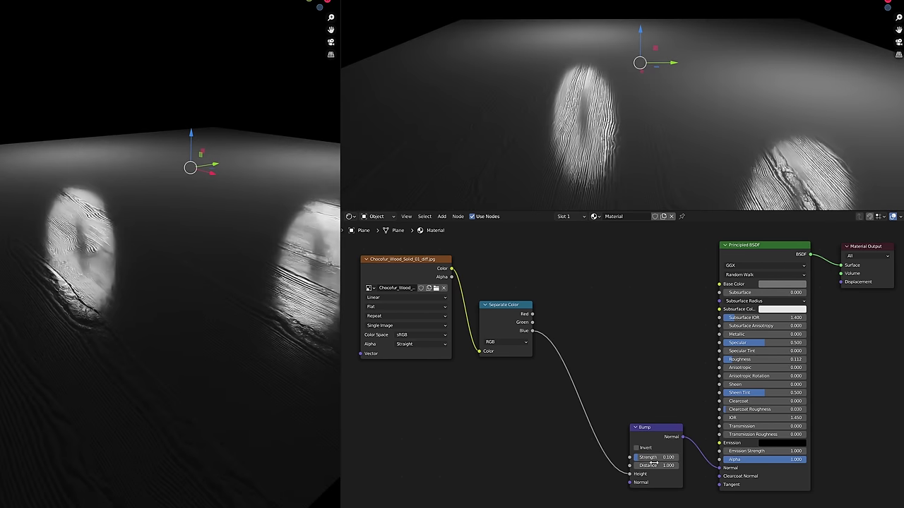
pyautogui.write('.05')
pyautogui.press('Return')
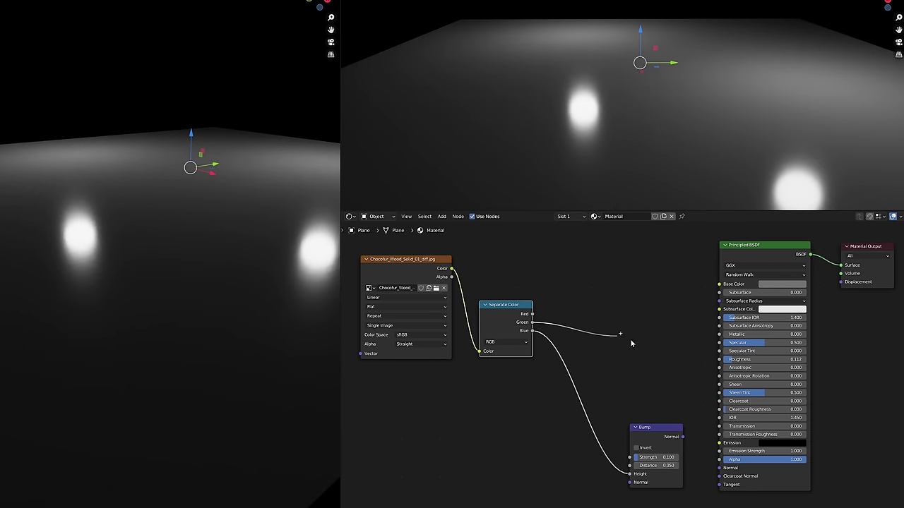
# Drive roughness with the green channel through a contrast-boosted ColorRamp, and image colour into Base Color.
pyautogui.moveTo(631, 343); pyautogui.dragTo(719, 359)
pyautogui.click(636, 319)
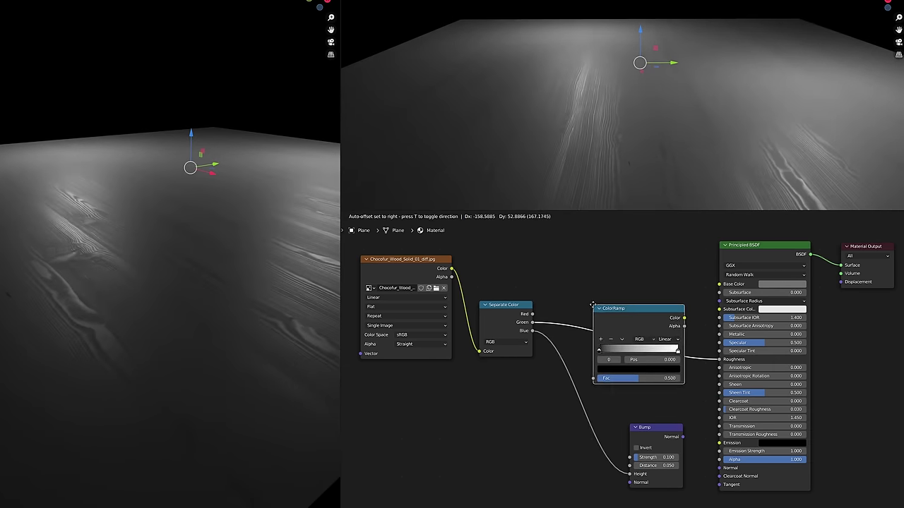
pyautogui.moveTo(595, 351); pyautogui.dragTo(611, 349)
pyautogui.moveTo(674, 350); pyautogui.dragTo(655, 350)
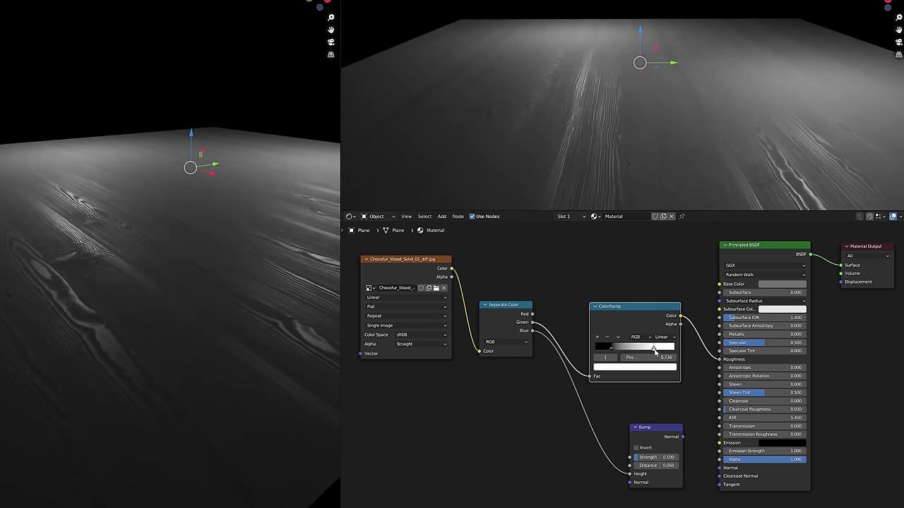
pyautogui.moveTo(452, 268); pyautogui.dragTo(719, 284)
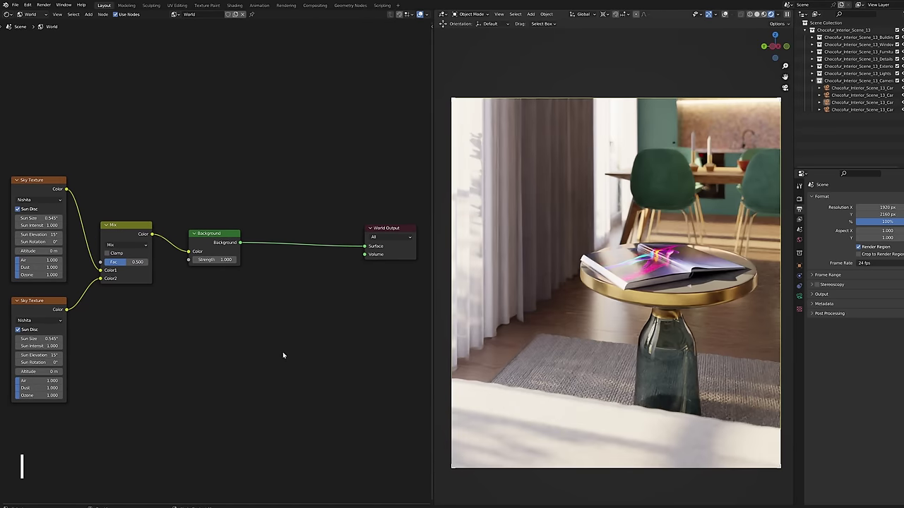
# Insert a Mix Shader before World Output, mixing the sky with the strength-10 Background.
pyautogui.click(210, 238)
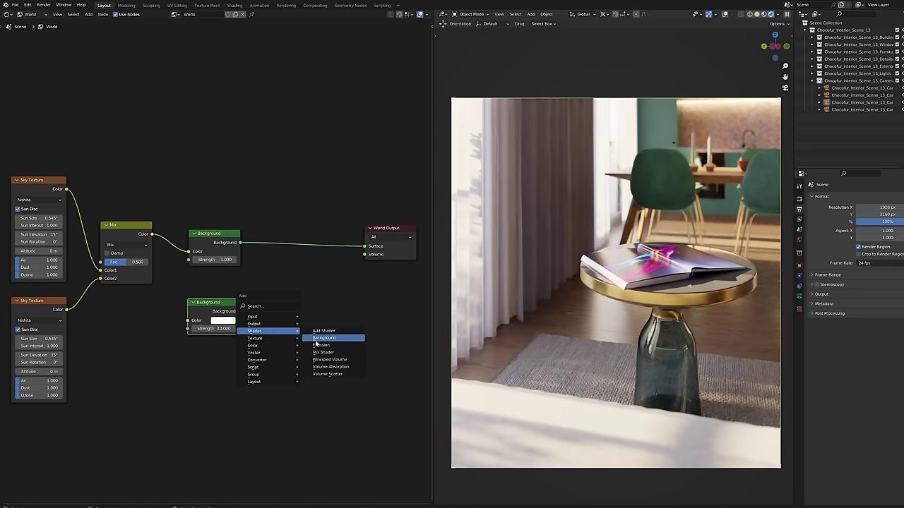
pyautogui.click(281, 227)
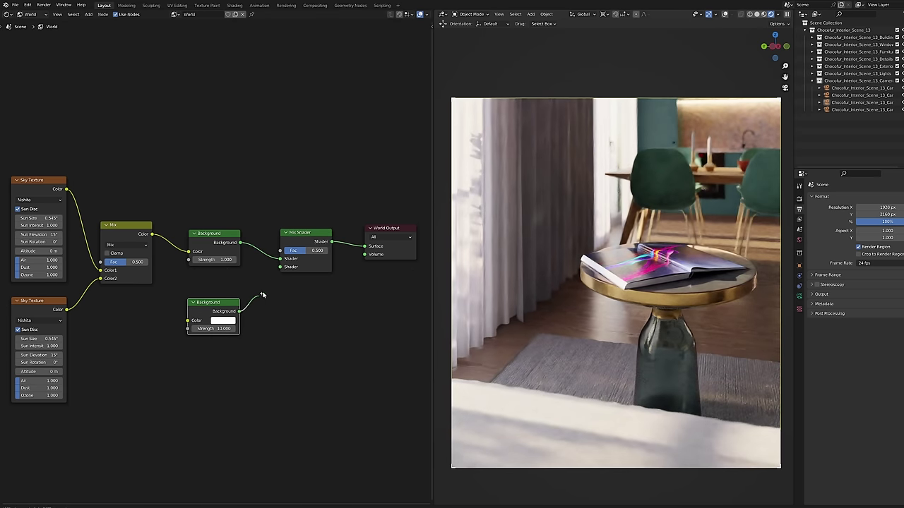
pyautogui.moveTo(262, 295); pyautogui.dragTo(280, 267)
# Add an unconnected Light Path input node to the world shader.
pyautogui.hotkey('shift', 'a')
pyautogui.moveTo(191, 83)
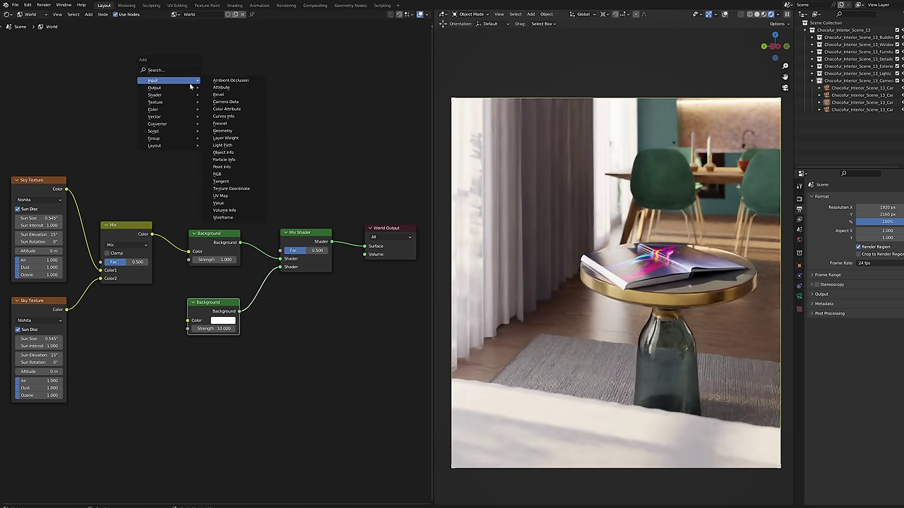
pyautogui.click(241, 144)
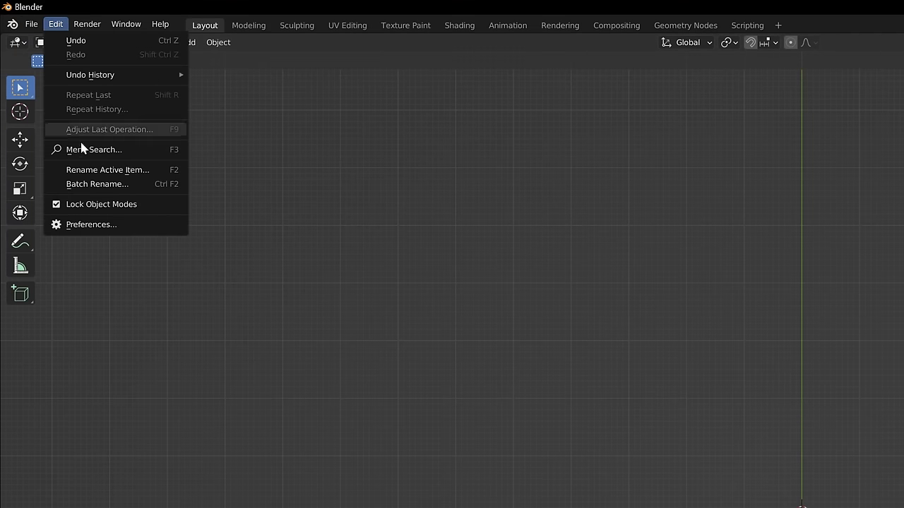
# Open Blender's Preferences from the Edit menu.
pyautogui.click(74, 224)
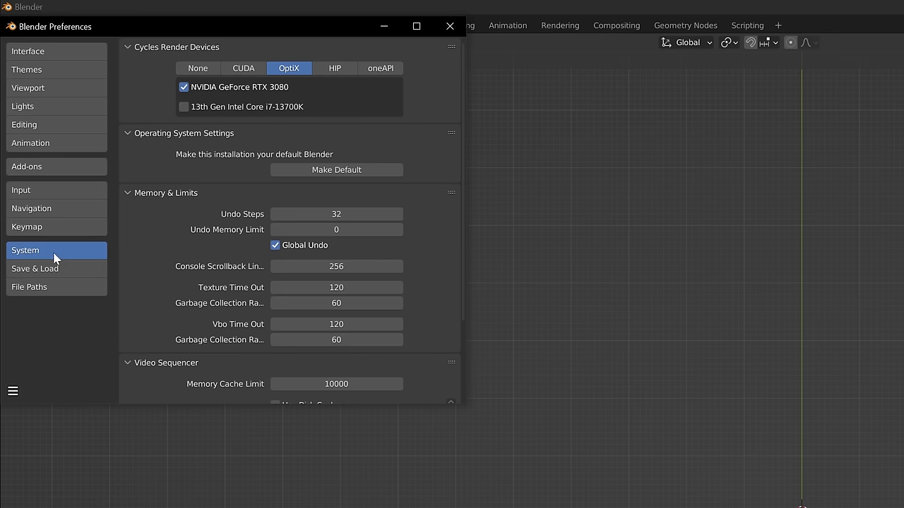